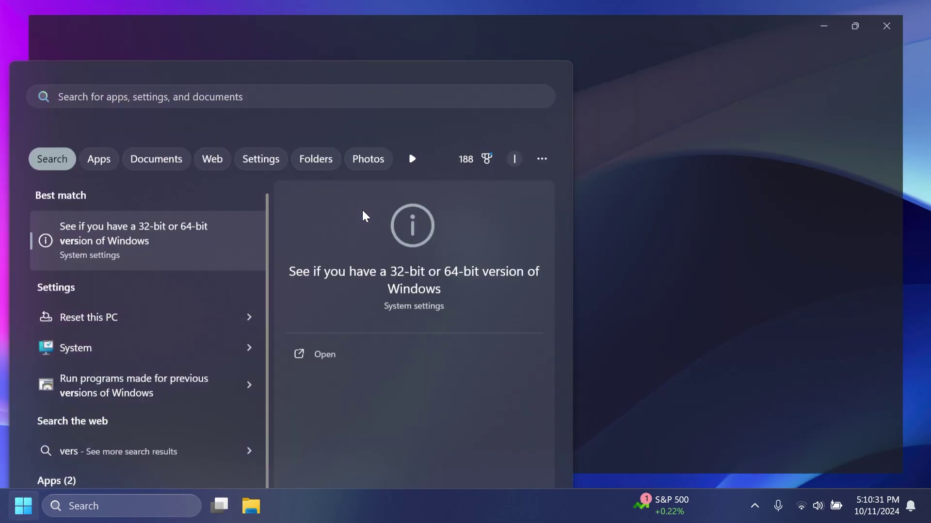
Step: Open System > About and highlight the Windows 11 Pro version 24H2, build 26100.2152 details
{"action": "key", "text": "Return"}
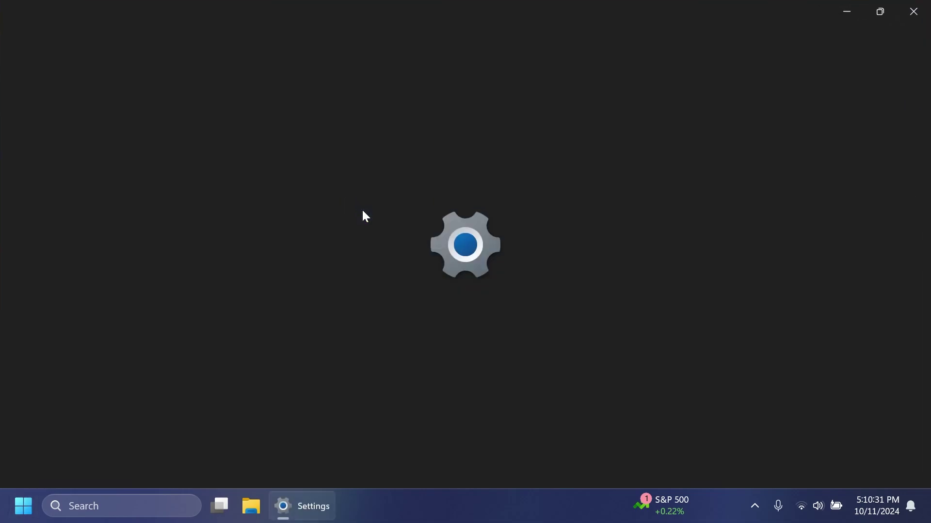
{"action": "scroll", "coordinate": [436, 288], "scroll_direction": "down", "scroll_amount": 4}
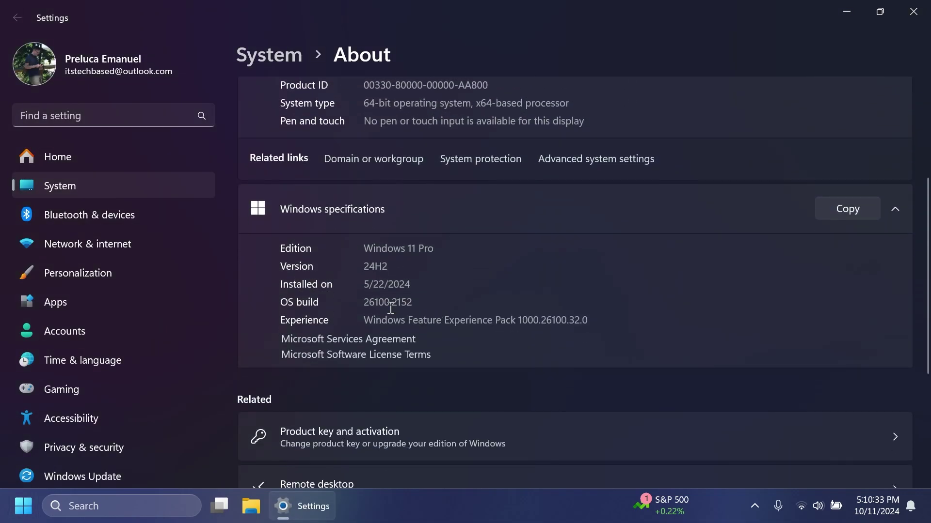
{"action": "double_click", "coordinate": [377, 266]}
{"action": "left_click", "coordinate": [399, 266]}
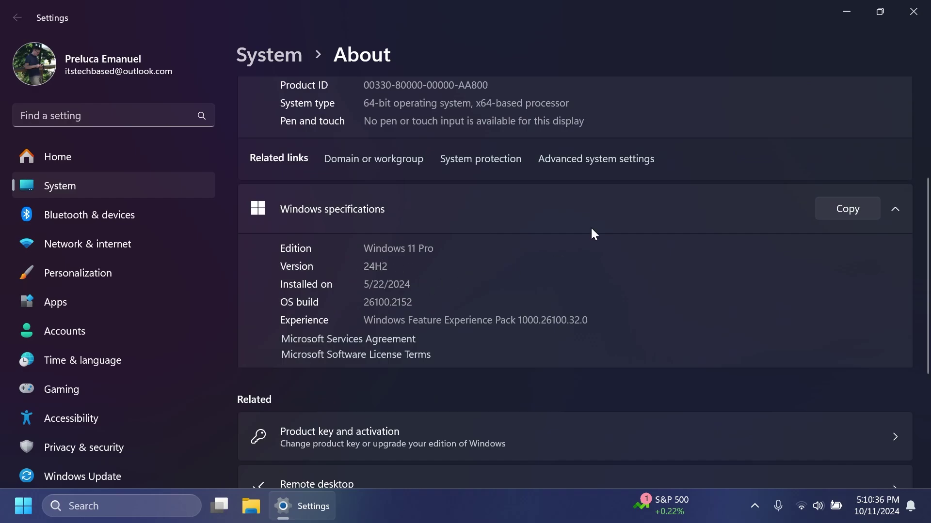
Step: Close the Settings window
{"action": "left_click", "coordinate": [913, 14]}
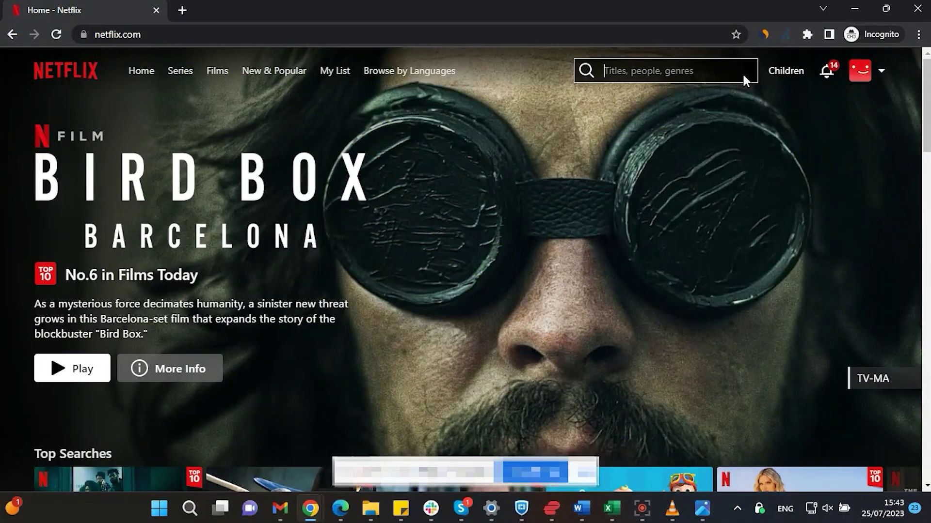
Step: Search Netflix for 'star trek', switch the PIA VPN to UK London-Streaming, and reload the results
{"action": "type", "text": "star trek"}
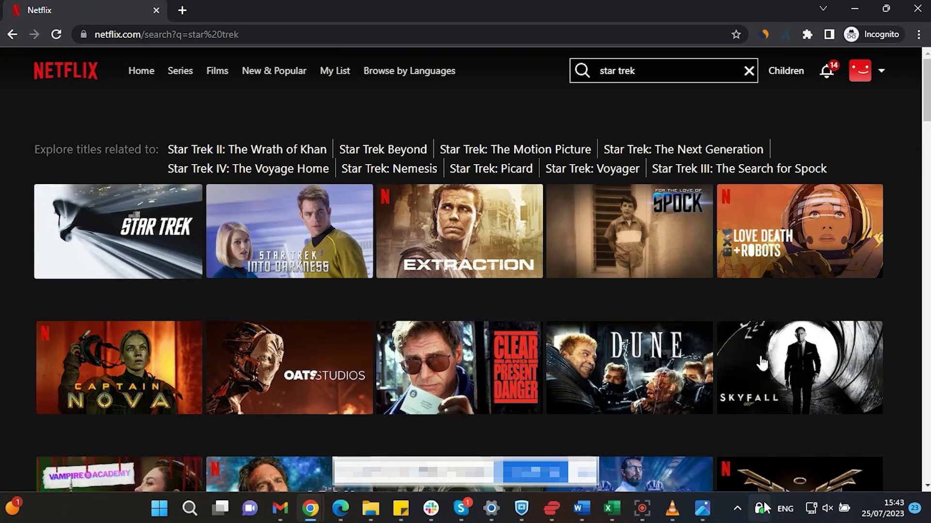
{"action": "left_click", "coordinate": [760, 508]}
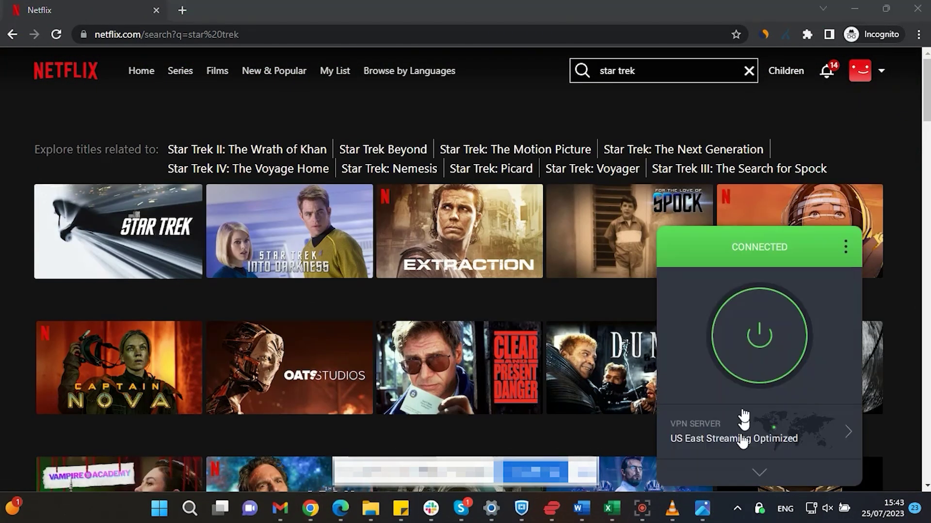
{"action": "left_click", "coordinate": [743, 421]}
{"action": "left_click", "coordinate": [748, 59]}
{"action": "type", "text": "strea"}
{"action": "left_click", "coordinate": [736, 119]}
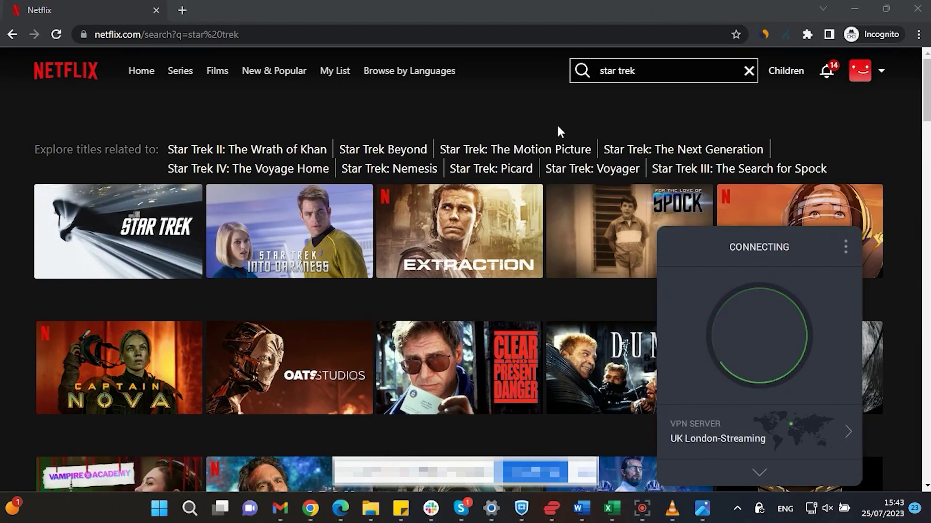
{"action": "left_click", "coordinate": [56, 34]}
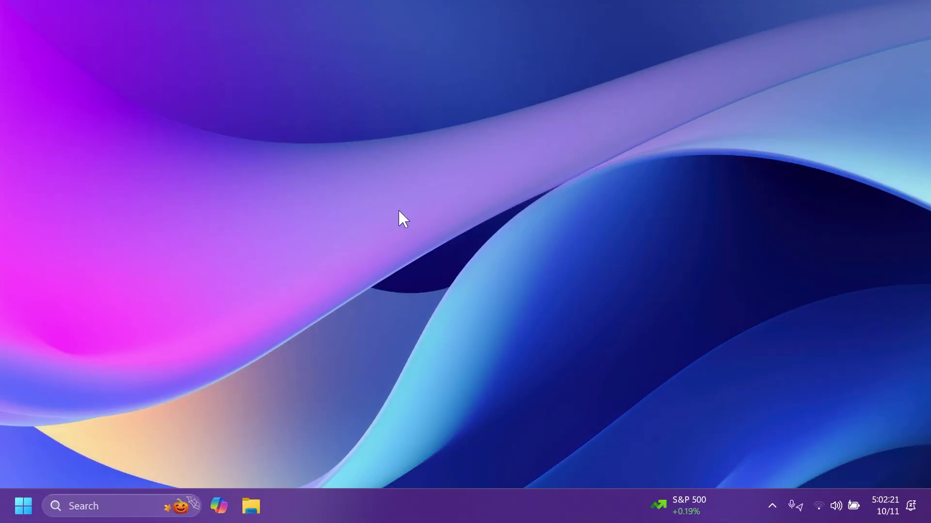
Step: Open Start with the S21 phone panel and bring up its customization options
{"action": "key", "text": "super"}
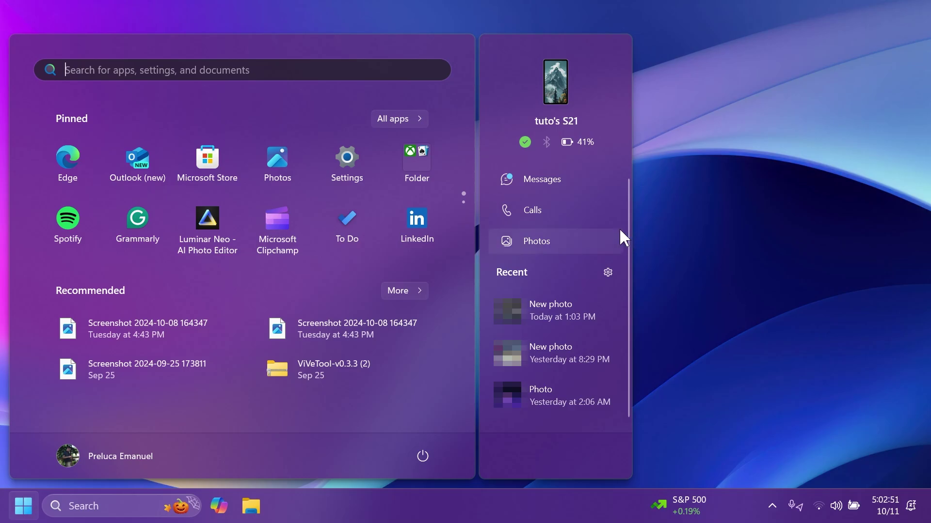
{"action": "right_click", "coordinate": [275, 283]}
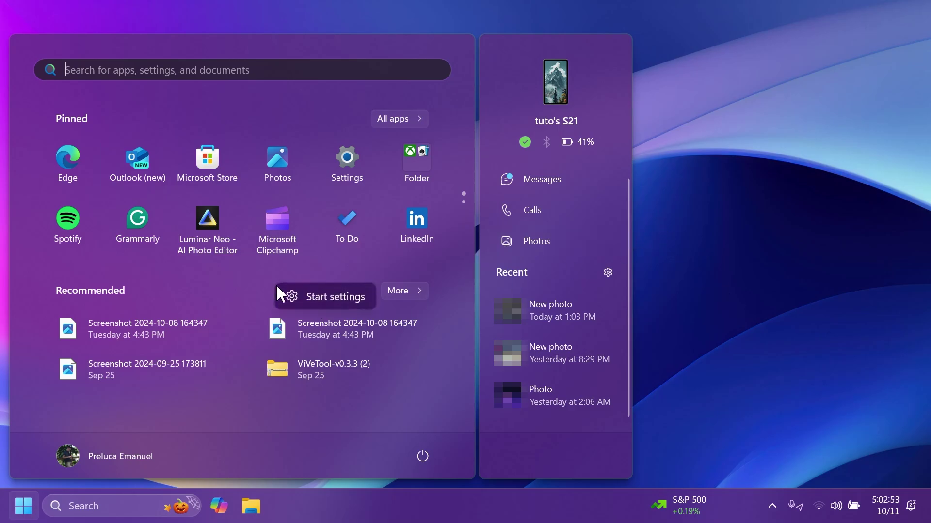
Step: In Start settings, expand Show mobile device in Start and launch Phone Link from it
{"action": "left_click", "coordinate": [291, 302]}
{"action": "left_click", "coordinate": [478, 320]}
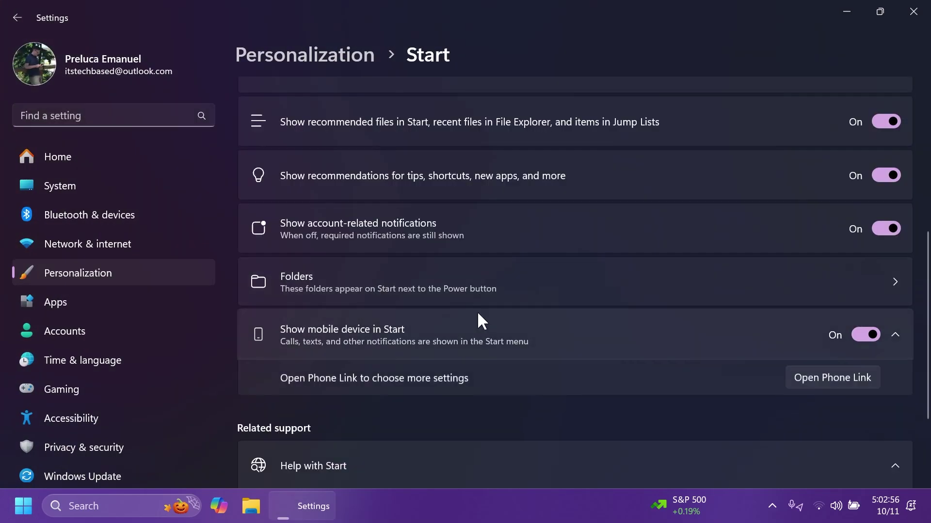
{"action": "scroll", "coordinate": [436, 291], "scroll_direction": "down", "scroll_amount": 2}
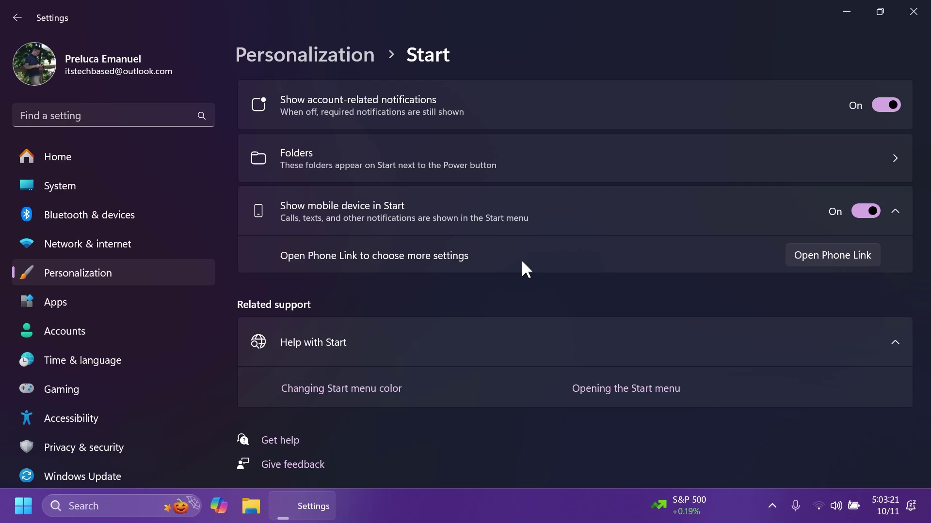
{"action": "left_click", "coordinate": [816, 252]}
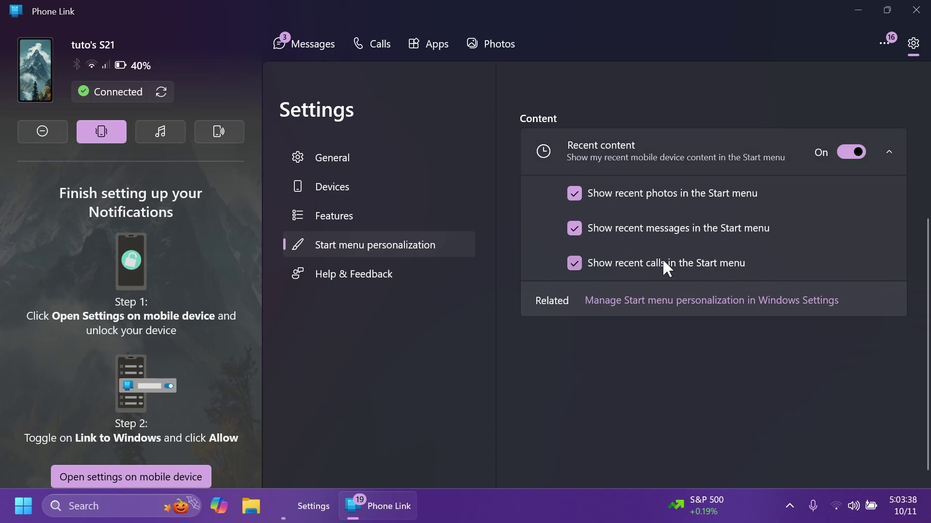
Step: From Phone Link's Recent content settings, go to Start menu personalization in Windows Settings
{"action": "left_click", "coordinate": [667, 300]}
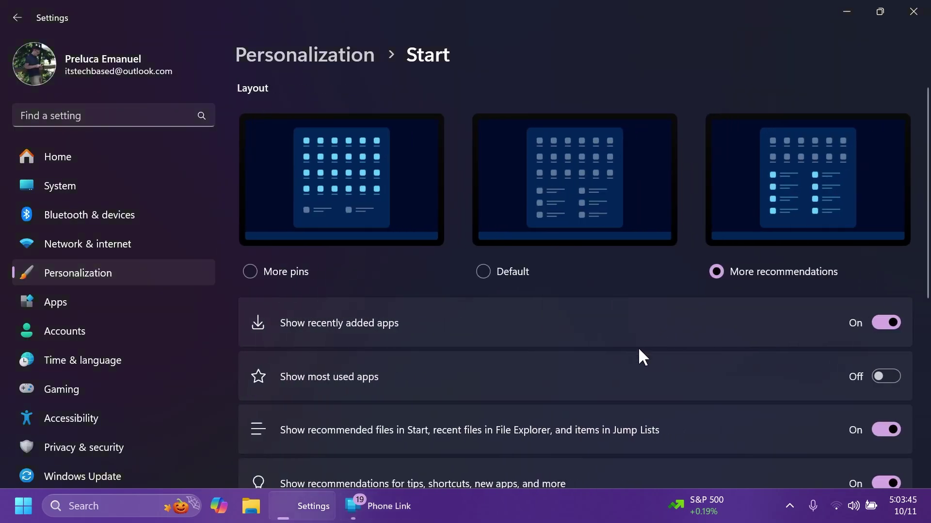
{"action": "scroll", "coordinate": [433, 230], "scroll_direction": "down", "scroll_amount": 2}
{"action": "scroll", "coordinate": [544, 257], "scroll_direction": "up", "scroll_amount": 2}
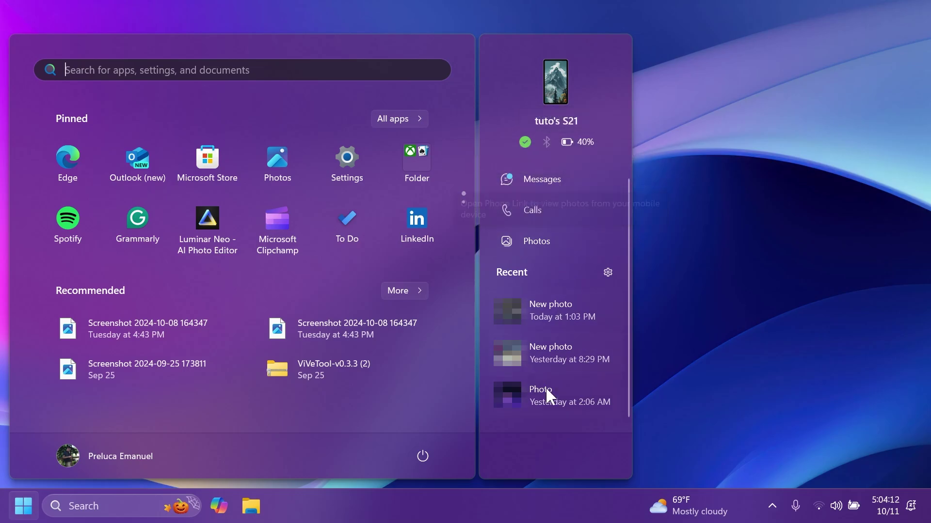
Step: Open the phone panel's Recent settings, dismiss the survey, and launch Phone Link from the phone image
{"action": "left_click", "coordinate": [607, 273]}
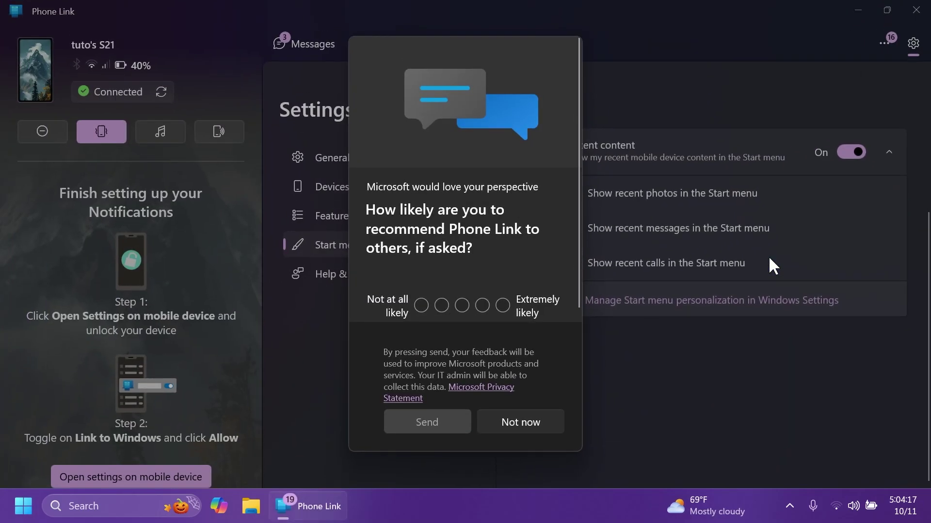
{"action": "left_click", "coordinate": [490, 418]}
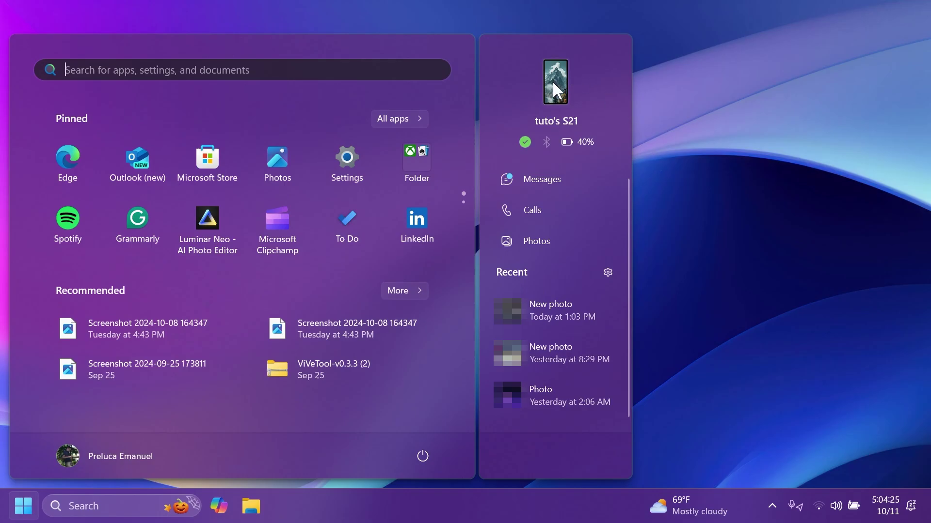
{"action": "left_click", "coordinate": [553, 83]}
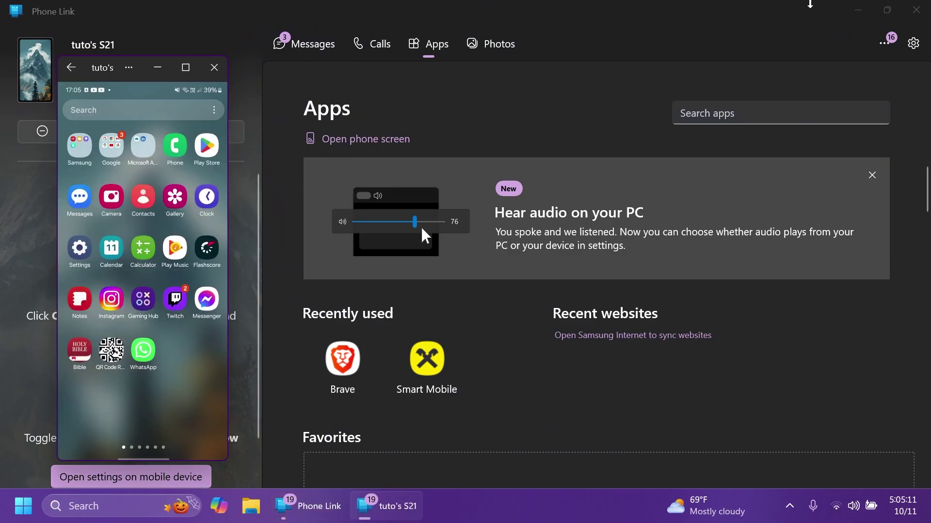
Step: Close Phone Link and the mirrored phone window, then reopen Start with the phone panel
{"action": "left_click", "coordinate": [916, 9]}
{"action": "left_click_drag", "start_coordinate": [105, 69], "coordinate": [174, 51]}
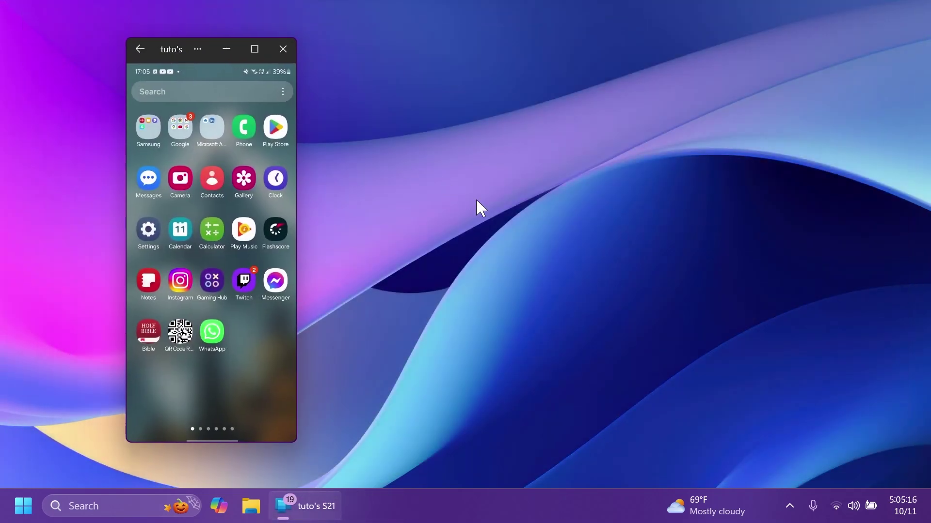
{"action": "left_click", "coordinate": [284, 50]}
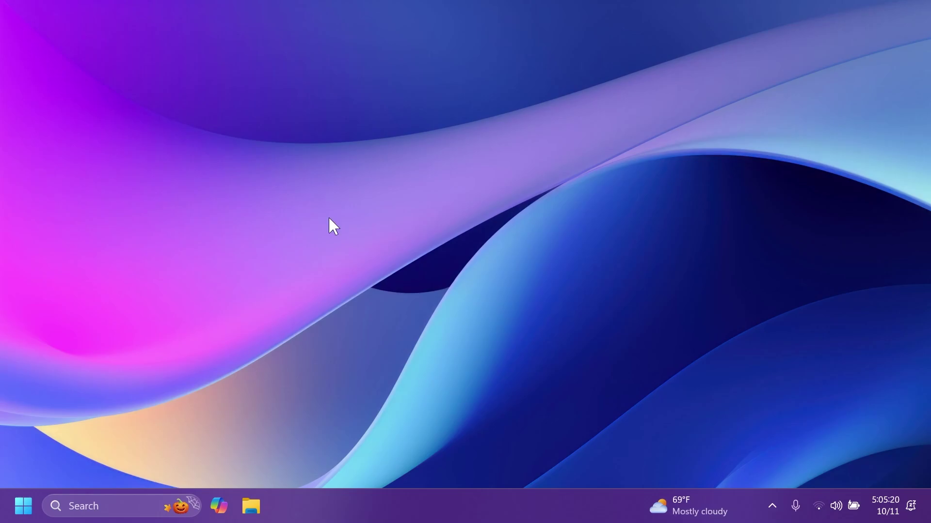
{"action": "key", "text": "super"}
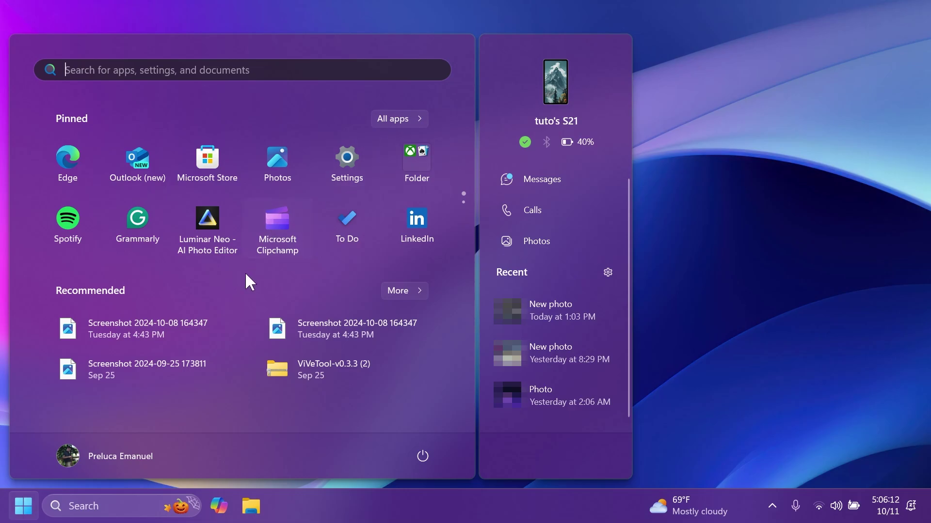
Step: Turn off Show mobile device in Start and reopen Start without the phone panel
{"action": "right_click", "coordinate": [237, 284]}
{"action": "left_click", "coordinate": [269, 297]}
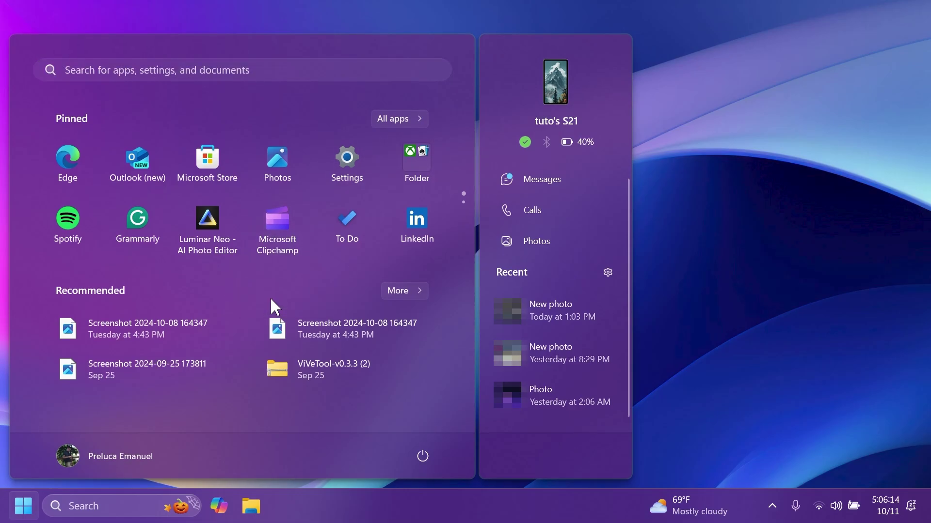
{"action": "left_click", "coordinate": [863, 336]}
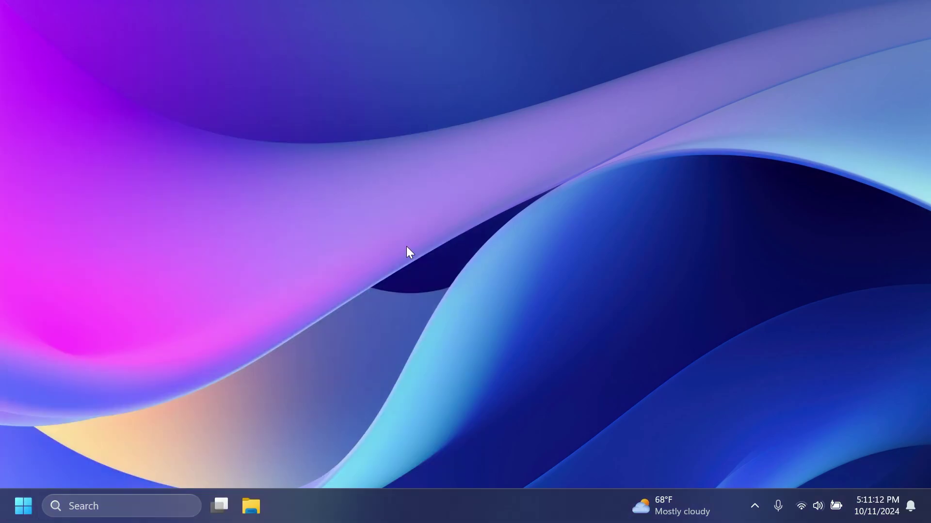
{"action": "key", "text": "super"}
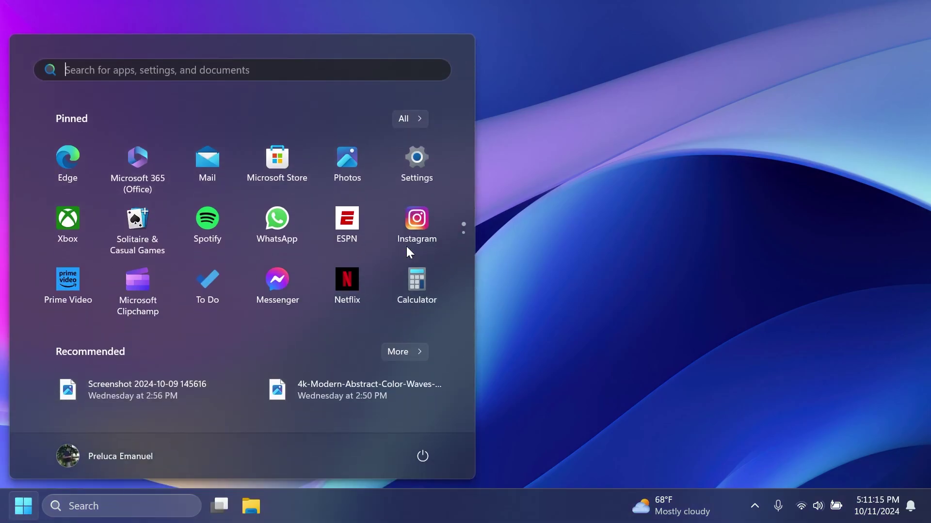
Step: Launch Settings by searching 'settings' from Start and scroll down its page
{"action": "type", "text": "settings"}
{"action": "key", "text": "Return"}
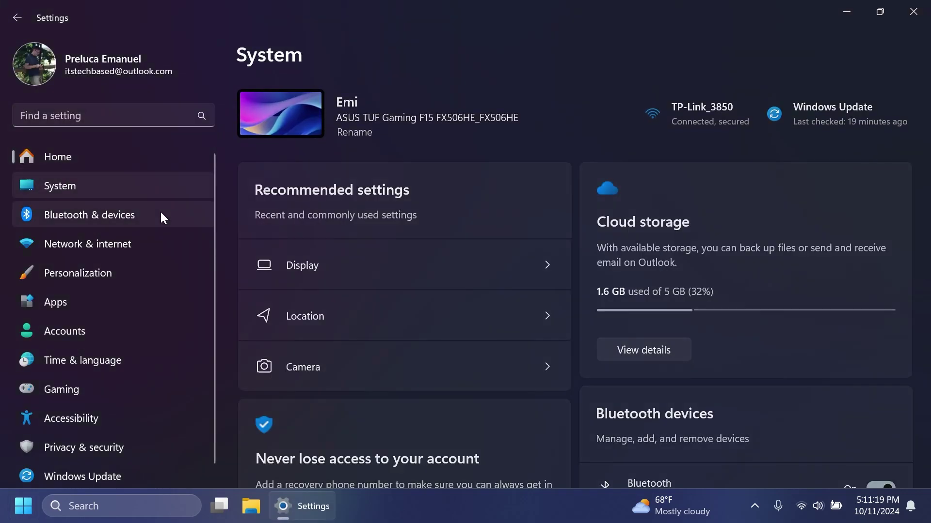
{"action": "scroll", "coordinate": [409, 306], "scroll_direction": "down", "scroll_amount": 3}
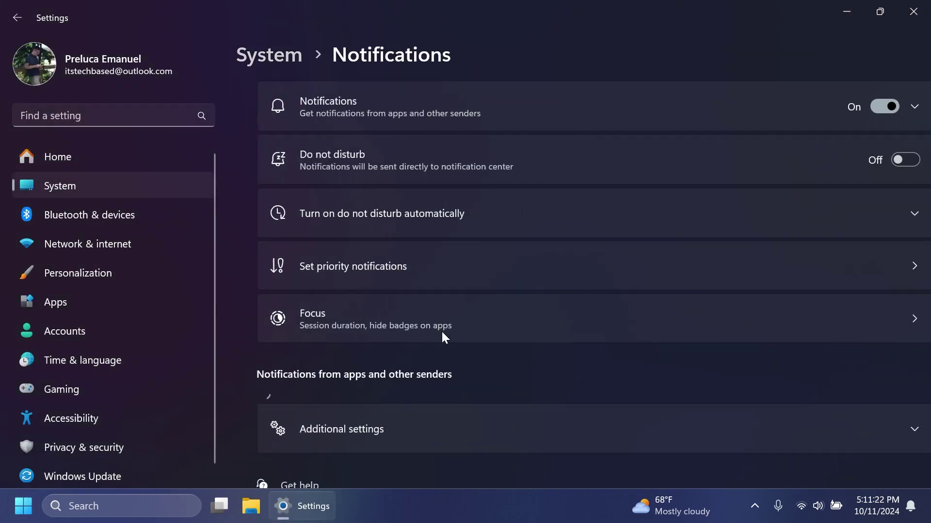
{"action": "scroll", "coordinate": [443, 336], "scroll_direction": "down", "scroll_amount": 2}
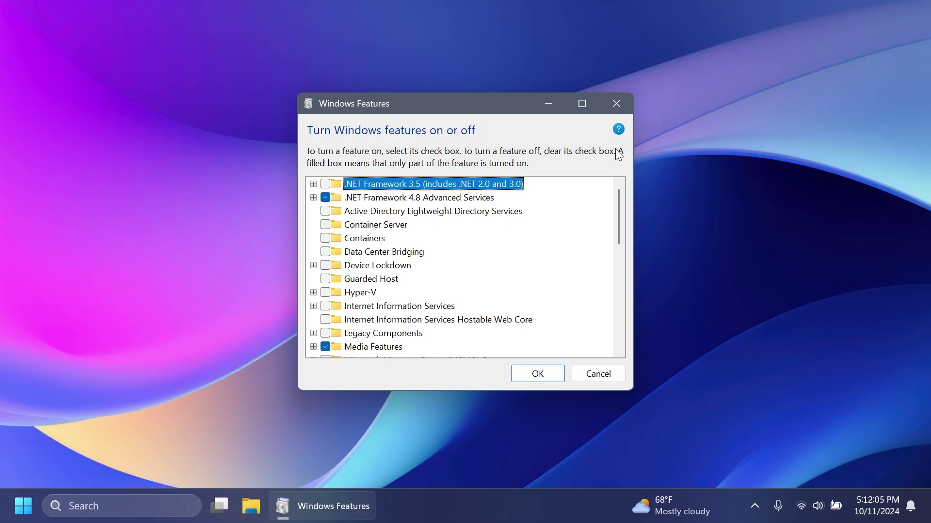
Step: Close the features list and reopen Turn Windows features on or off by searching 'turn'
{"action": "left_click", "coordinate": [623, 106]}
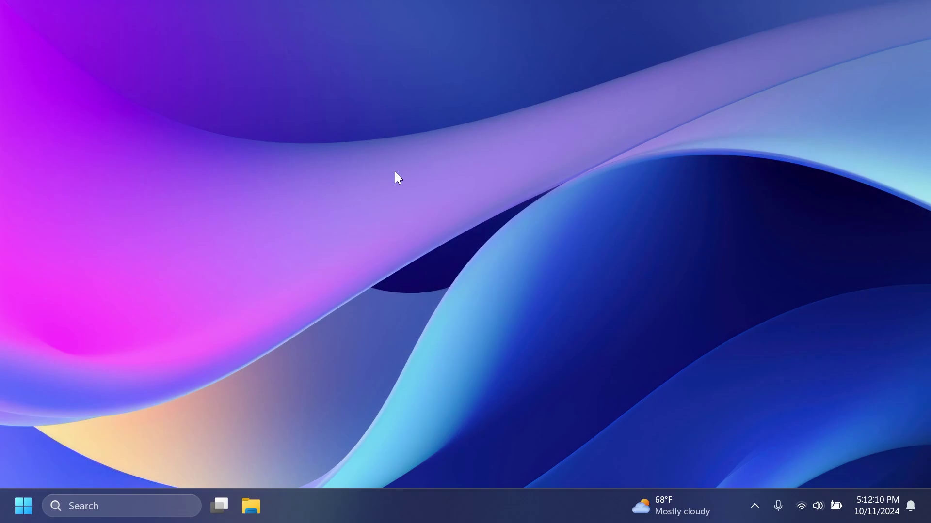
{"action": "key", "text": "super"}
{"action": "type", "text": "turn"}
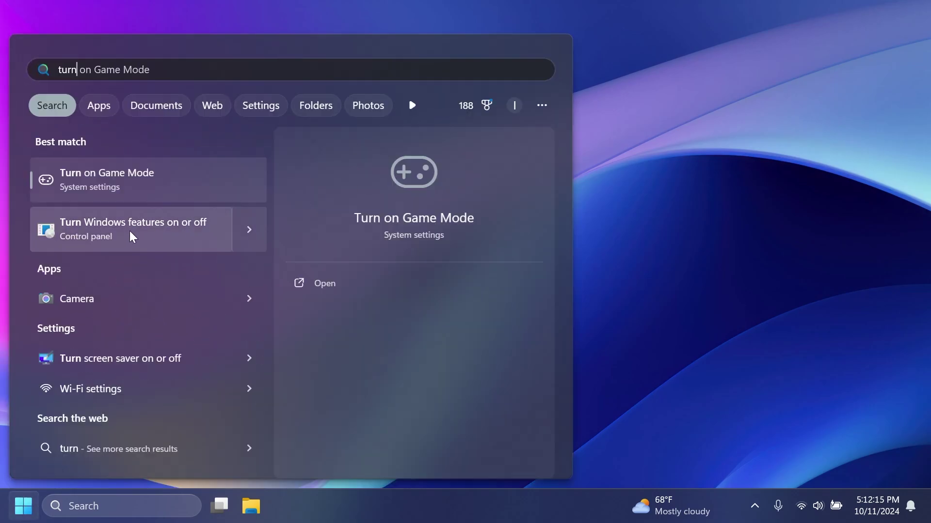
{"action": "left_click", "coordinate": [130, 232]}
Step: Tick Windows Sandbox in the features list and apply the change with OK
{"action": "scroll", "coordinate": [426, 238], "scroll_direction": "down", "scroll_amount": 6}
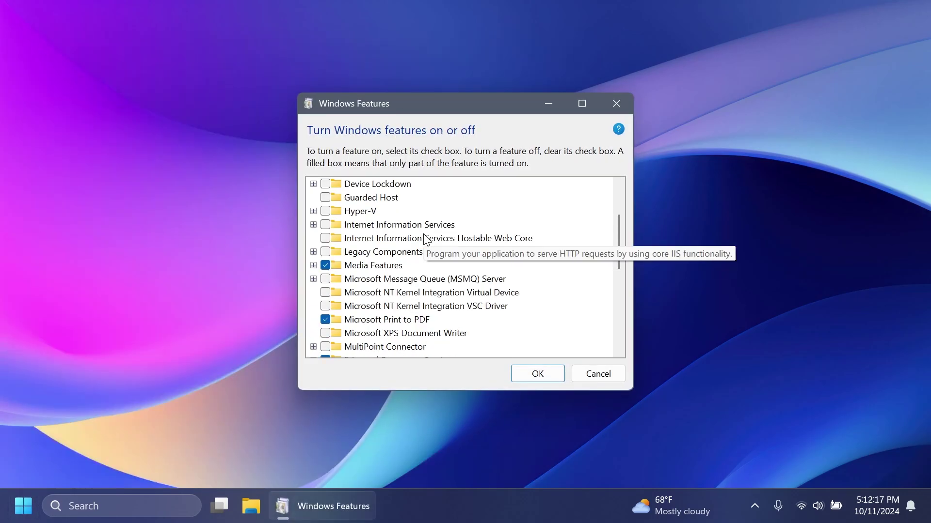
{"action": "scroll", "coordinate": [426, 240], "scroll_direction": "down", "scroll_amount": 3}
{"action": "left_click", "coordinate": [325, 305]}
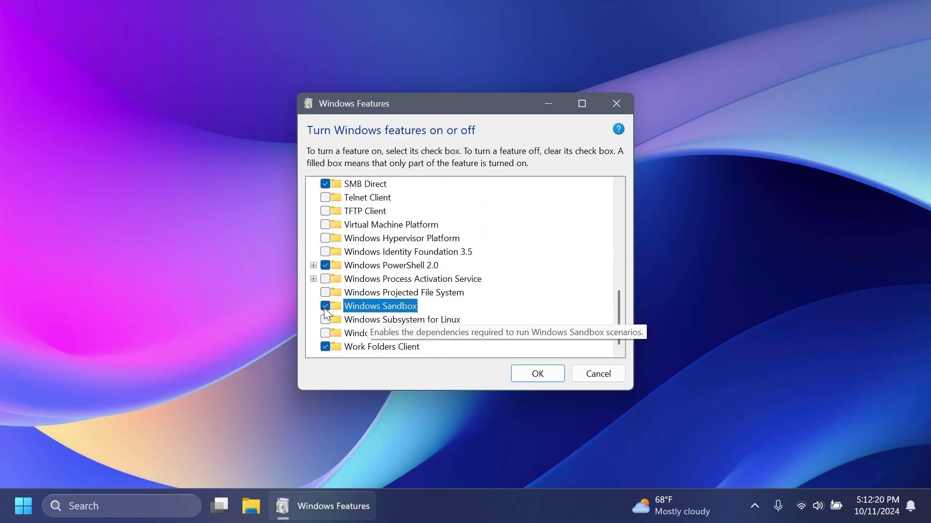
{"action": "left_click", "coordinate": [537, 373]}
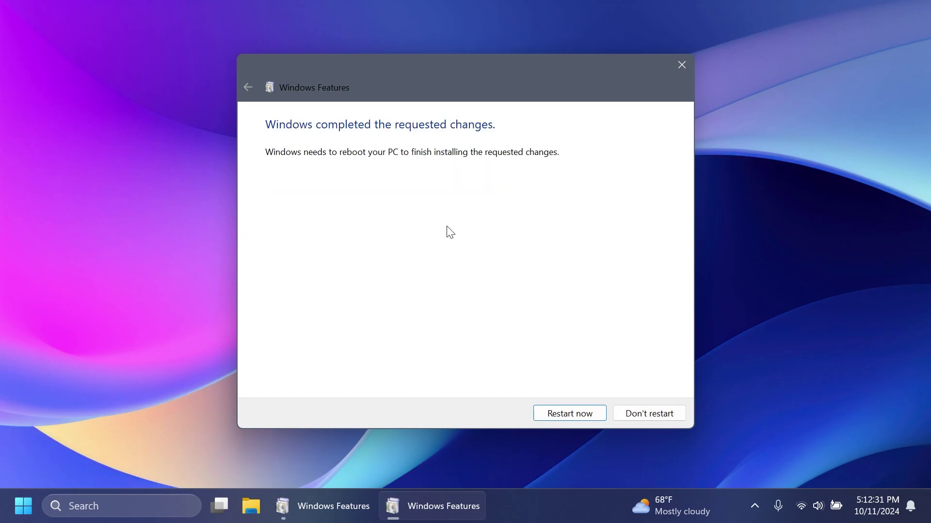
Step: Restart the PC to finish installing, then launch Windows Sandbox by searching 'sa'
{"action": "left_click", "coordinate": [577, 418]}
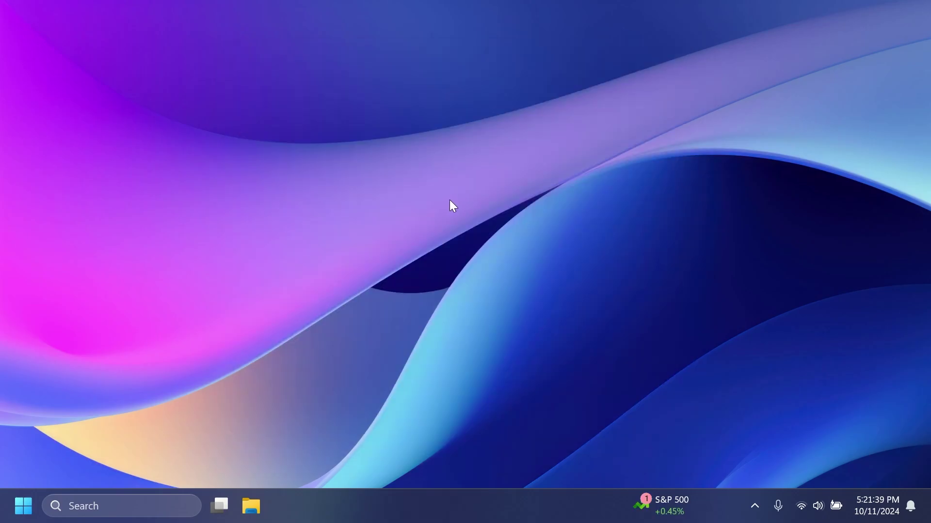
{"action": "key", "text": "super"}
{"action": "type", "text": "sa"}
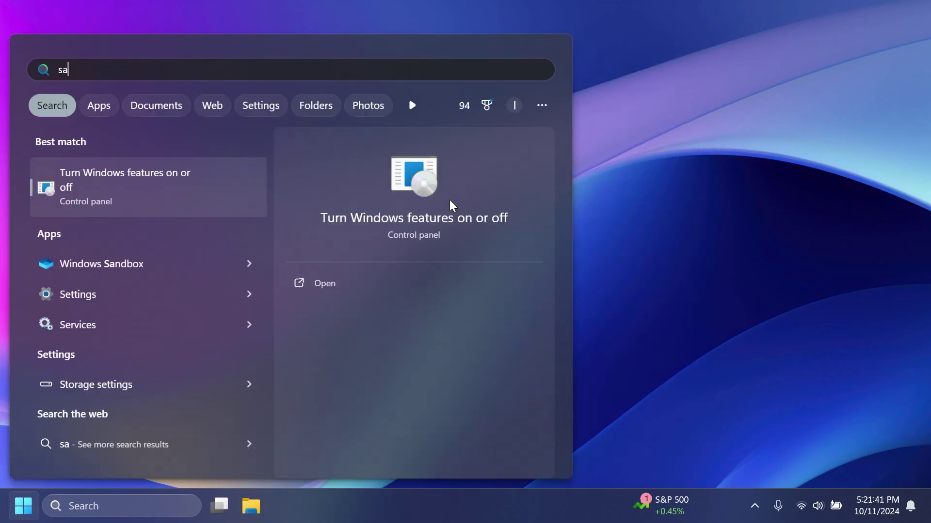
{"action": "left_click", "coordinate": [113, 264]}
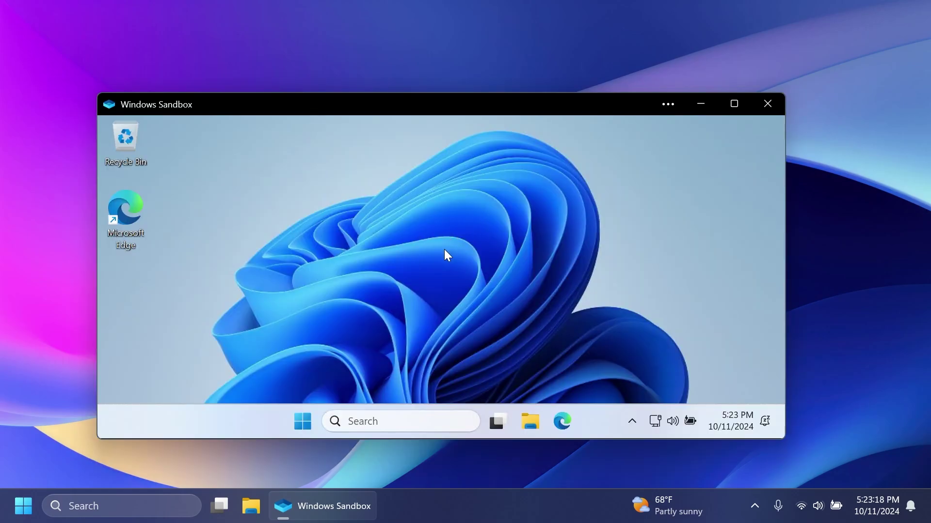
{"action": "left_click", "coordinate": [665, 105]}
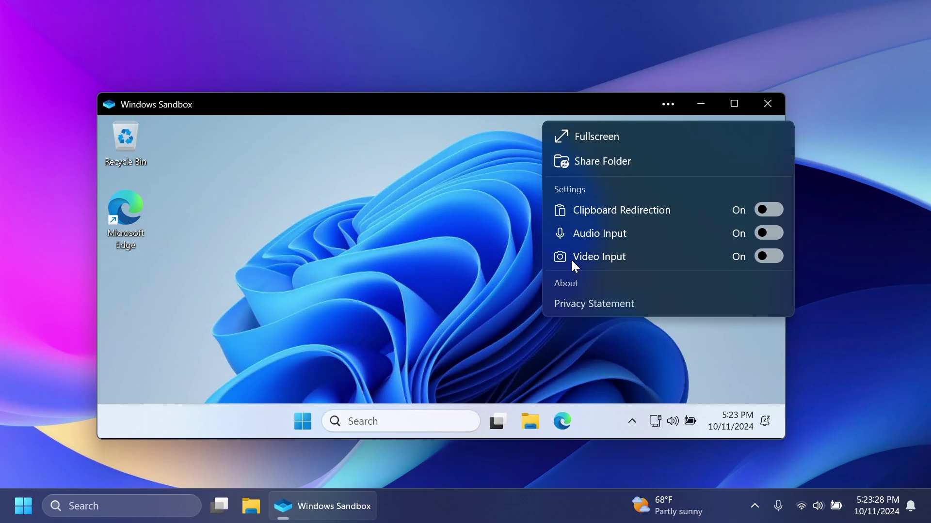
{"action": "left_click", "coordinate": [610, 167]}
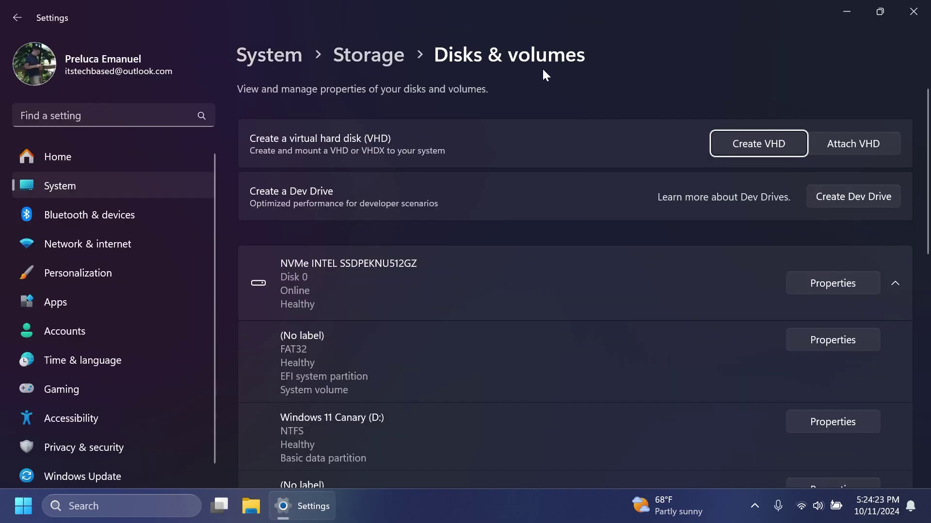
Step: Inspect the unlabelled recovery partition's properties, then switch to Network & internet settings
{"action": "scroll", "coordinate": [450, 241], "scroll_direction": "down", "scroll_amount": 10}
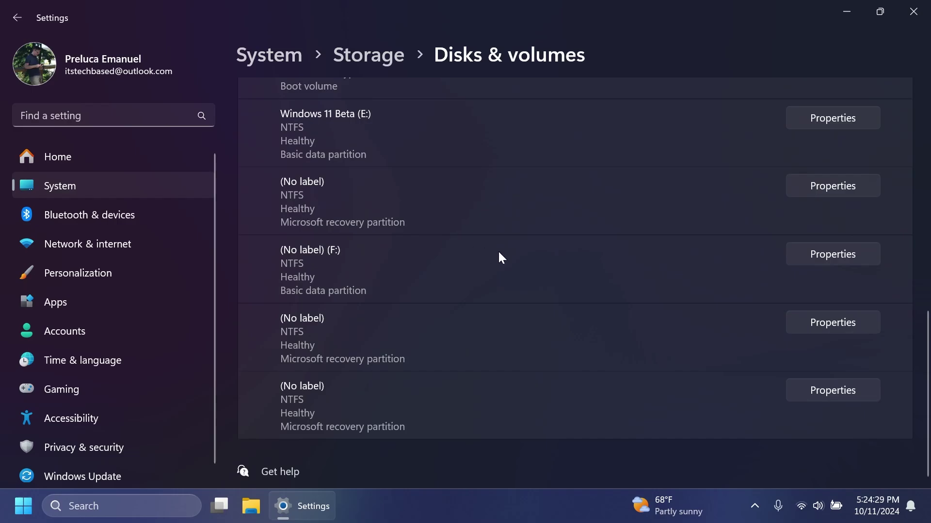
{"action": "left_click", "coordinate": [677, 354]}
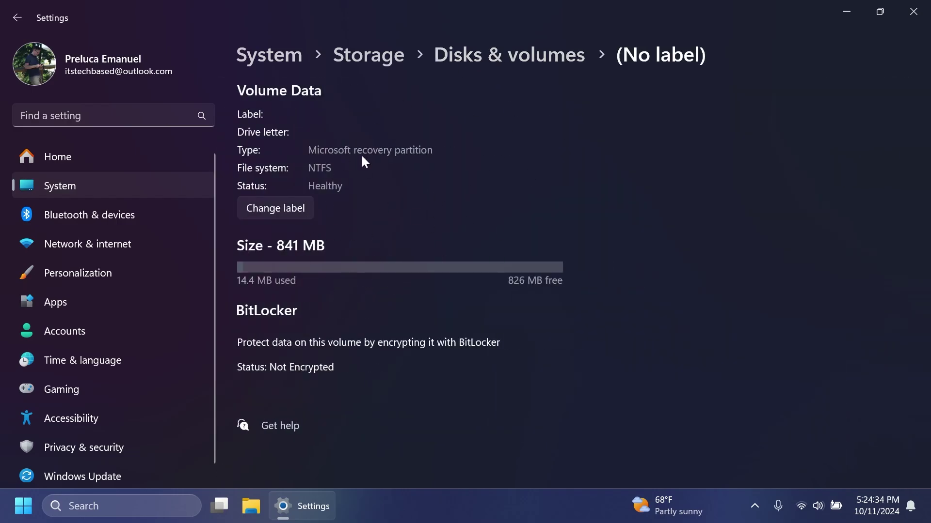
{"action": "left_click", "coordinate": [485, 55]}
{"action": "scroll", "coordinate": [423, 238], "scroll_direction": "down", "scroll_amount": 3}
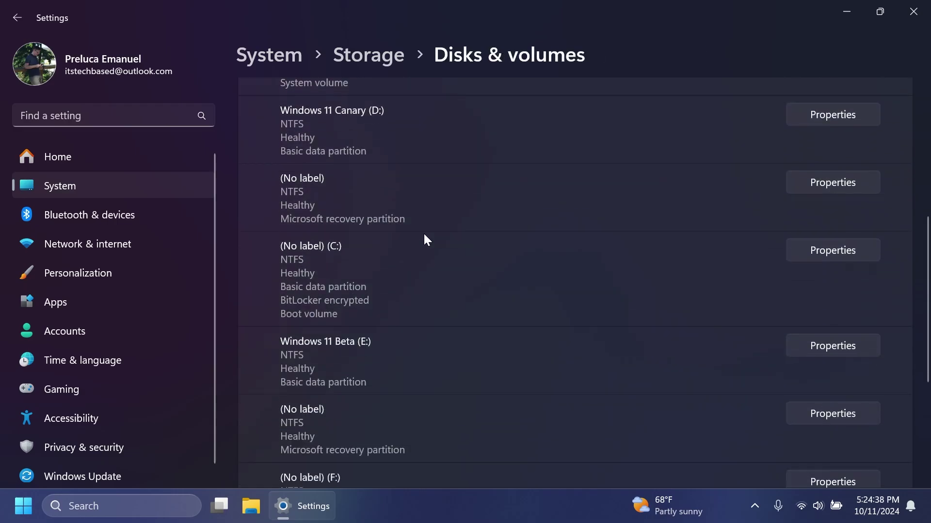
{"action": "left_click", "coordinate": [82, 245]}
Step: Open the TP-Link_3850 Wi-Fi network's properties and reveal its saved password
{"action": "left_click", "coordinate": [359, 199]}
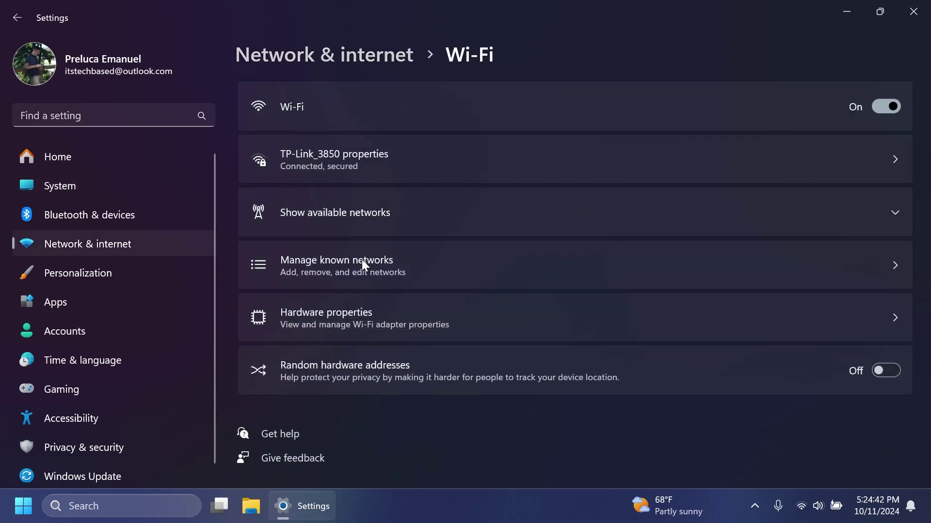
{"action": "left_click", "coordinate": [350, 161]}
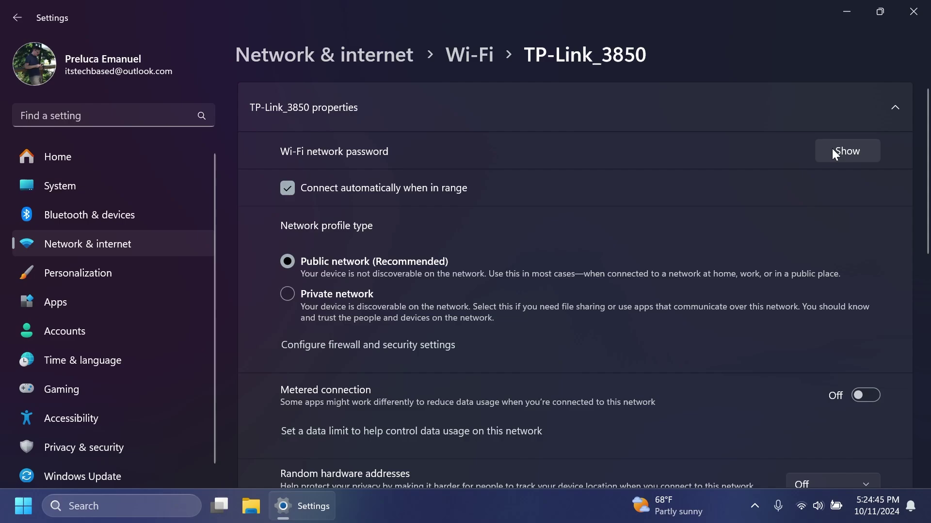
{"action": "left_click", "coordinate": [834, 150]}
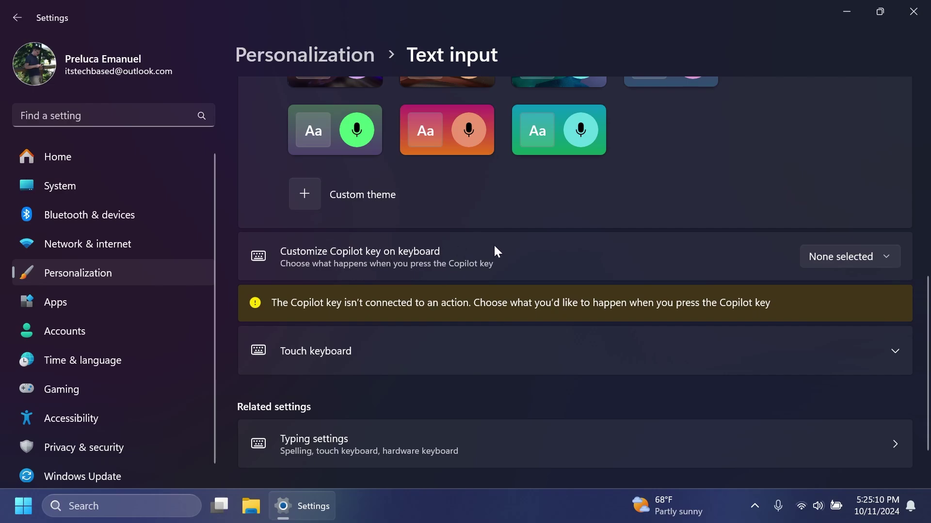
Step: Set the Copilot key action to Custom and browse the Select an app list
{"action": "left_click", "coordinate": [826, 257]}
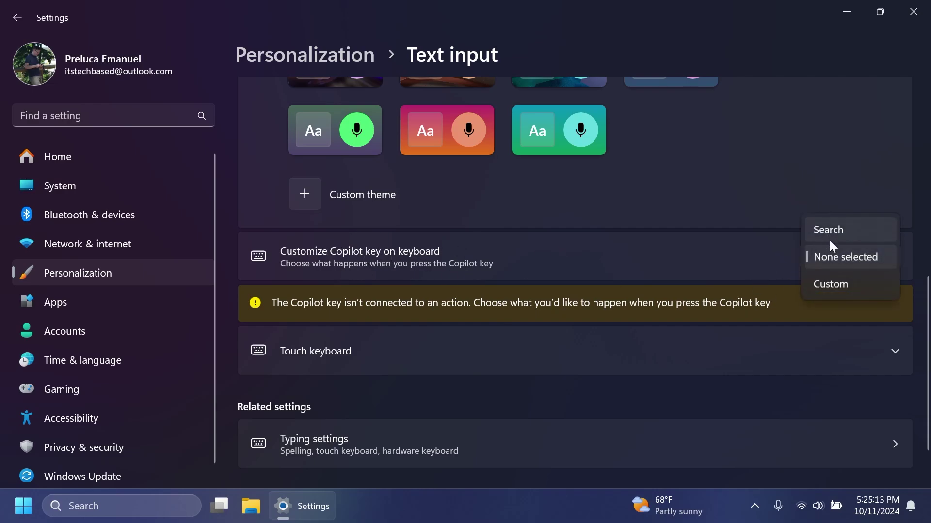
{"action": "left_click", "coordinate": [843, 286]}
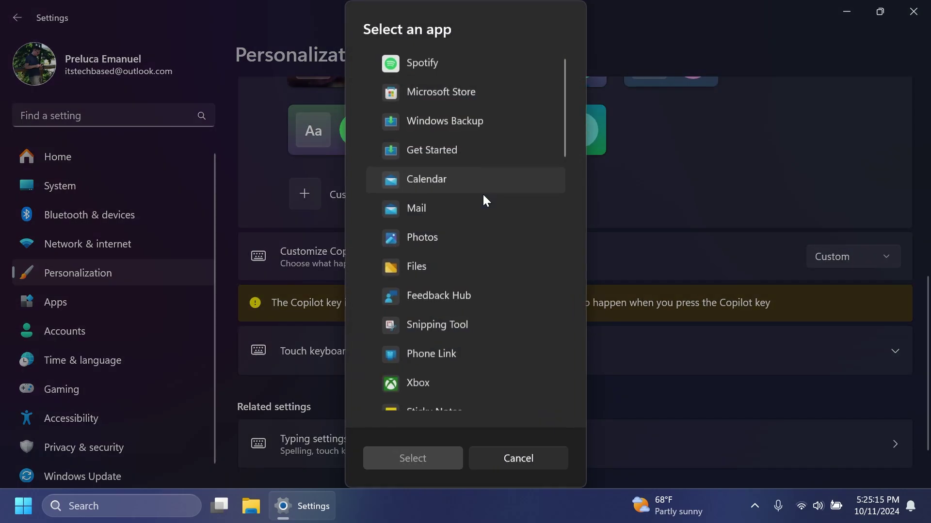
{"action": "scroll", "coordinate": [456, 164], "scroll_direction": "down", "scroll_amount": 1}
{"action": "scroll", "coordinate": [439, 257], "scroll_direction": "up", "scroll_amount": 1}
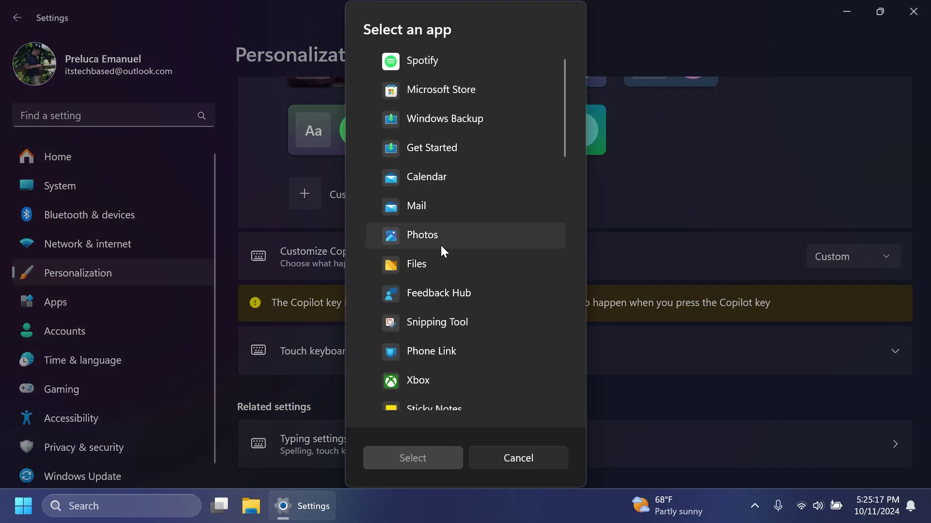